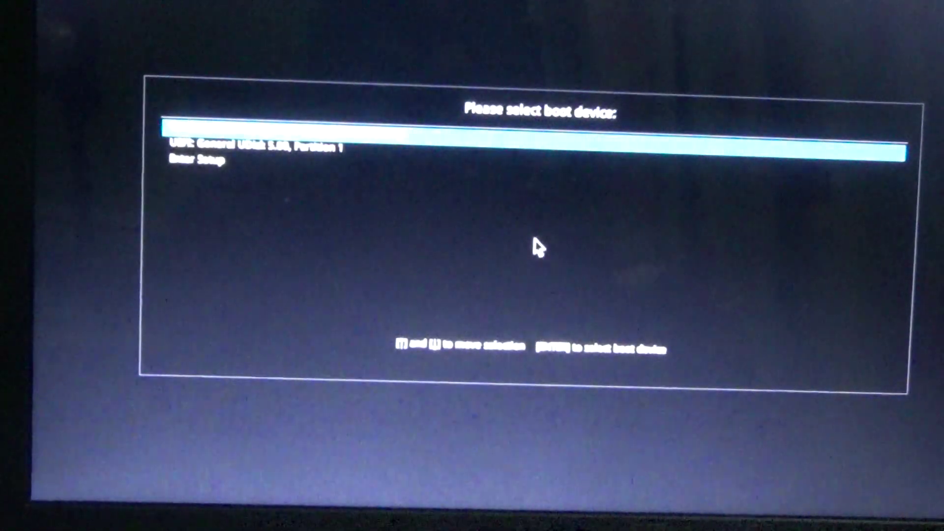
- Move the boot menu selection down from Windows Boot Manager onto the UEFI USB drive
key(Down)
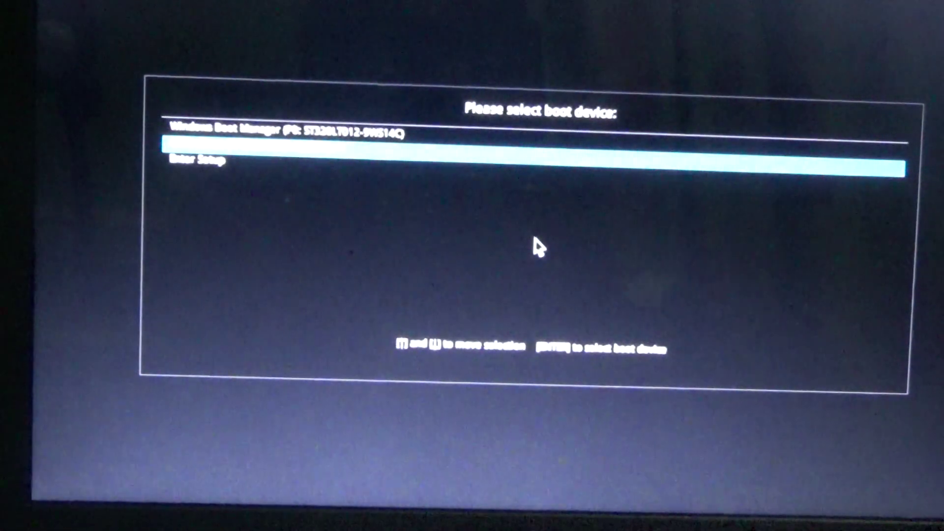